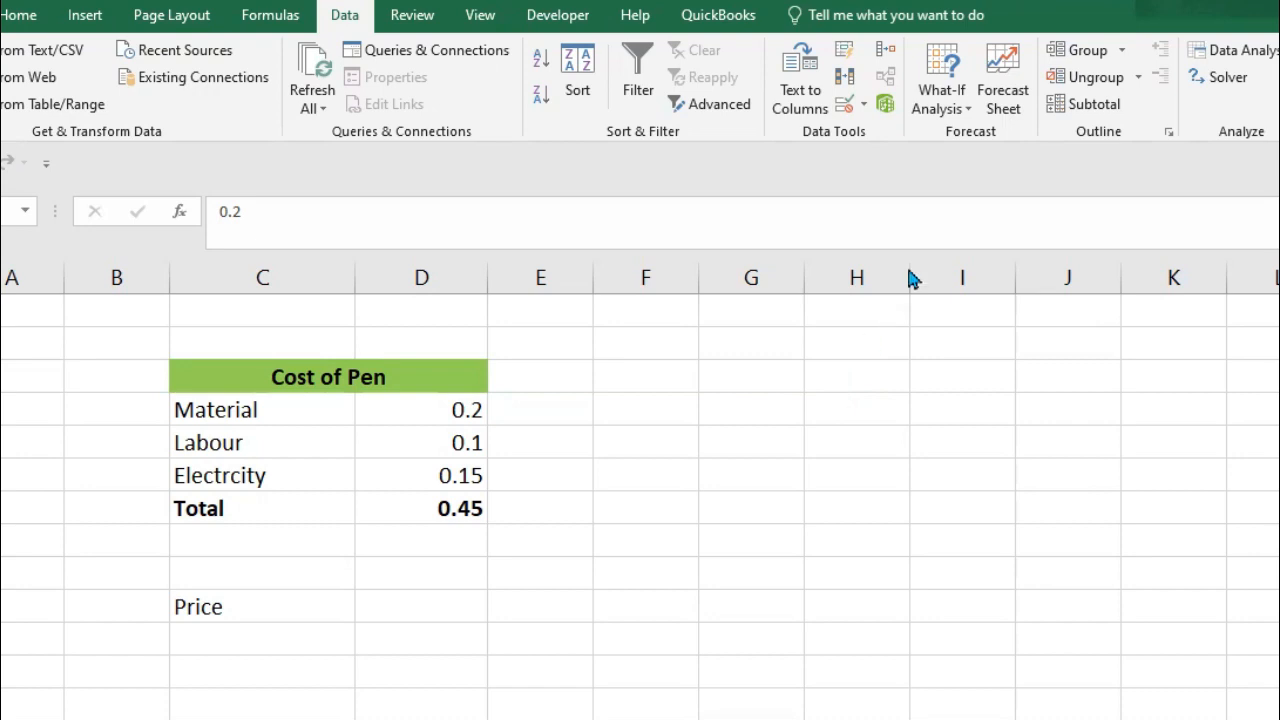
{"action": "key", "text": "shift+Down"}
{"action": "key", "text": "shift+Down"}
{"action": "left_click", "coordinate": [966, 112]}
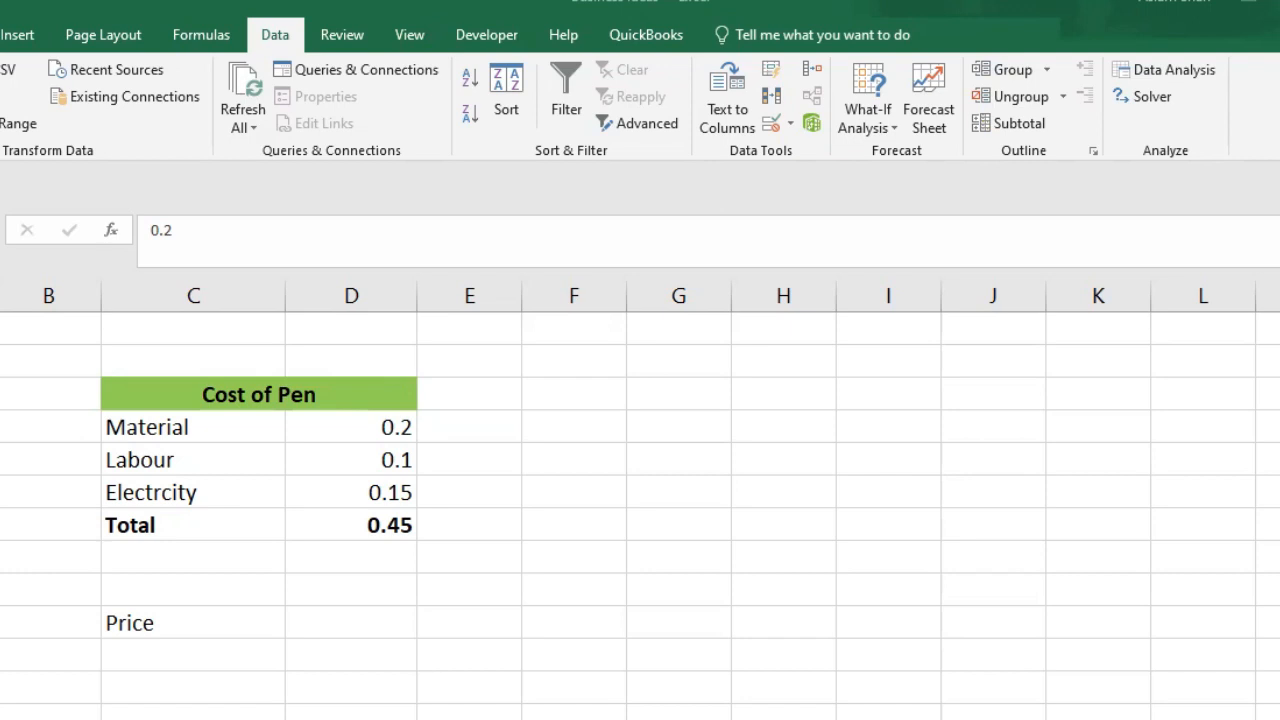
{"action": "left_click", "coordinate": [249, 428]}
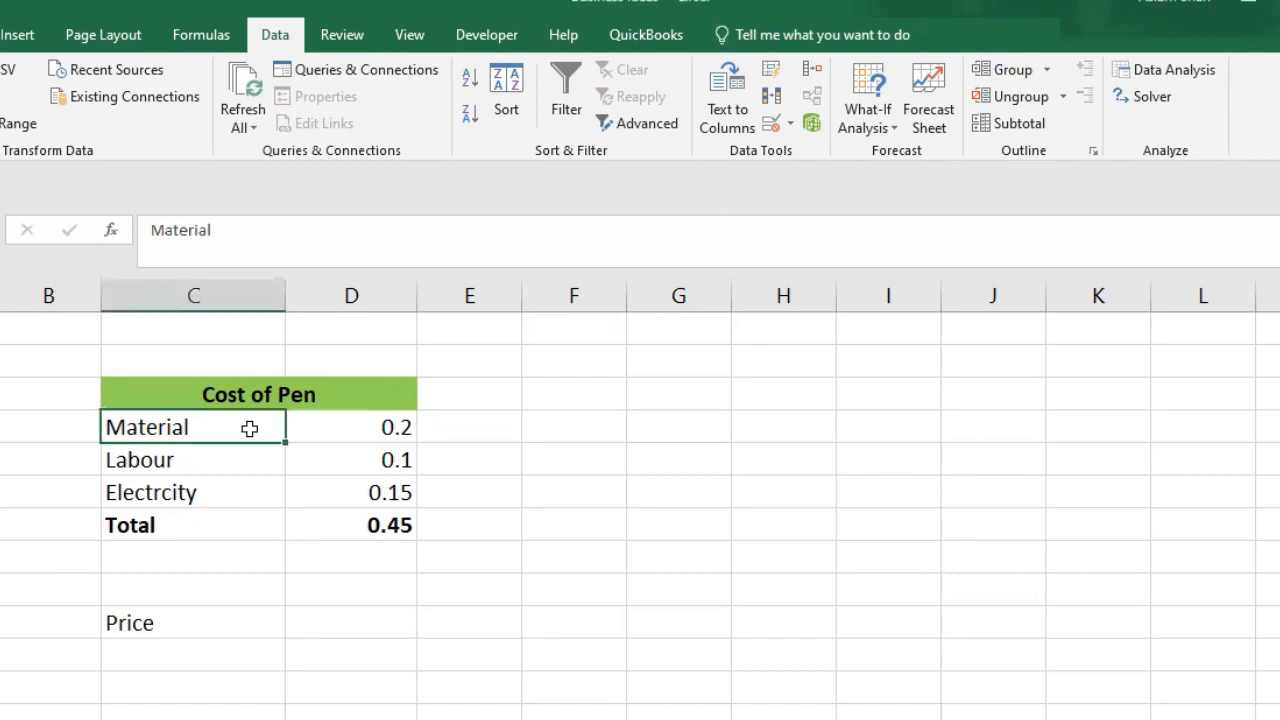
{"action": "left_click_drag", "start_coordinate": [143, 394], "coordinate": [303, 387]}
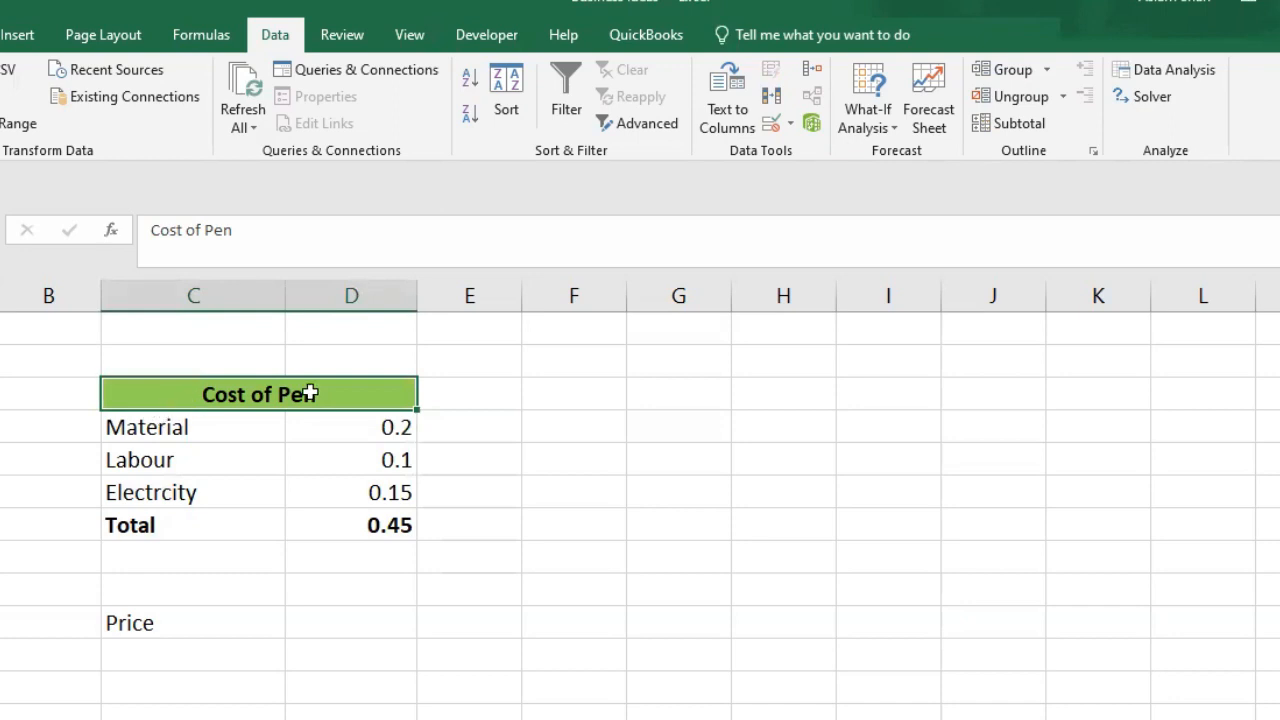
{"action": "left_click_drag", "start_coordinate": [182, 425], "coordinate": [196, 489]}
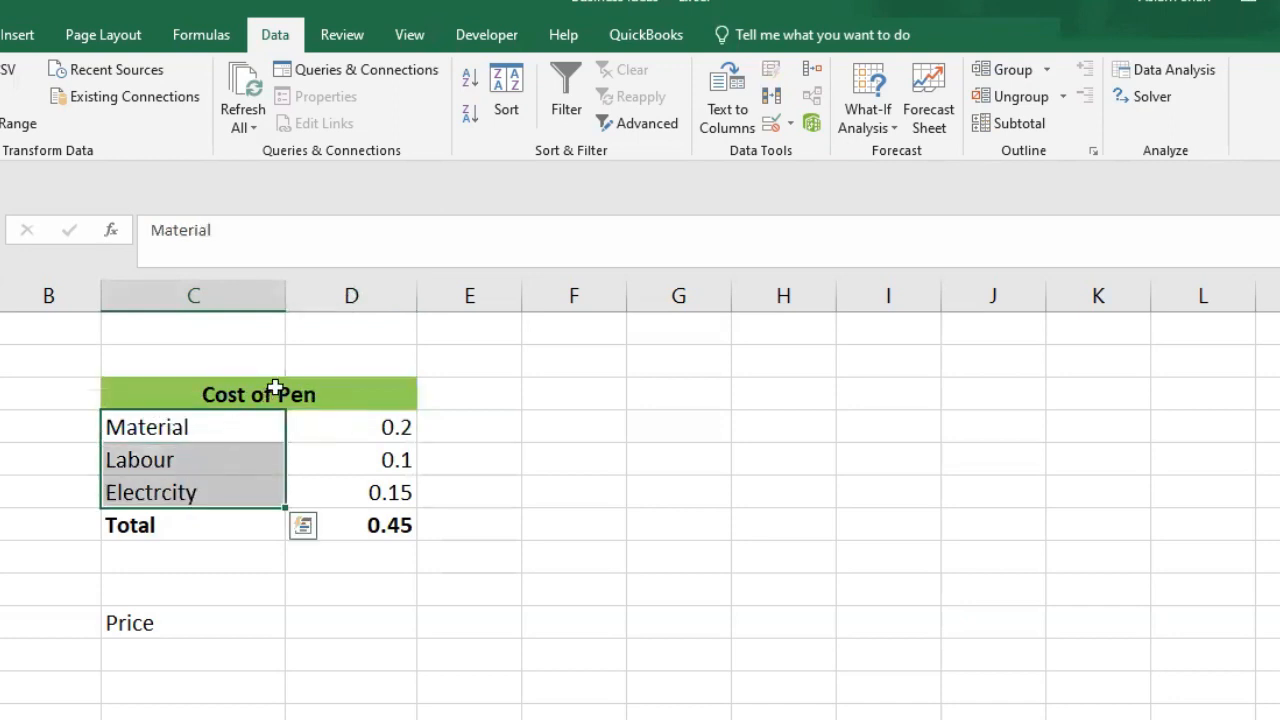
- Enter "?" as a placeholder in the cell beside the Price label
{"action": "left_click", "coordinate": [214, 620]}
{"action": "left_click", "coordinate": [366, 626]}
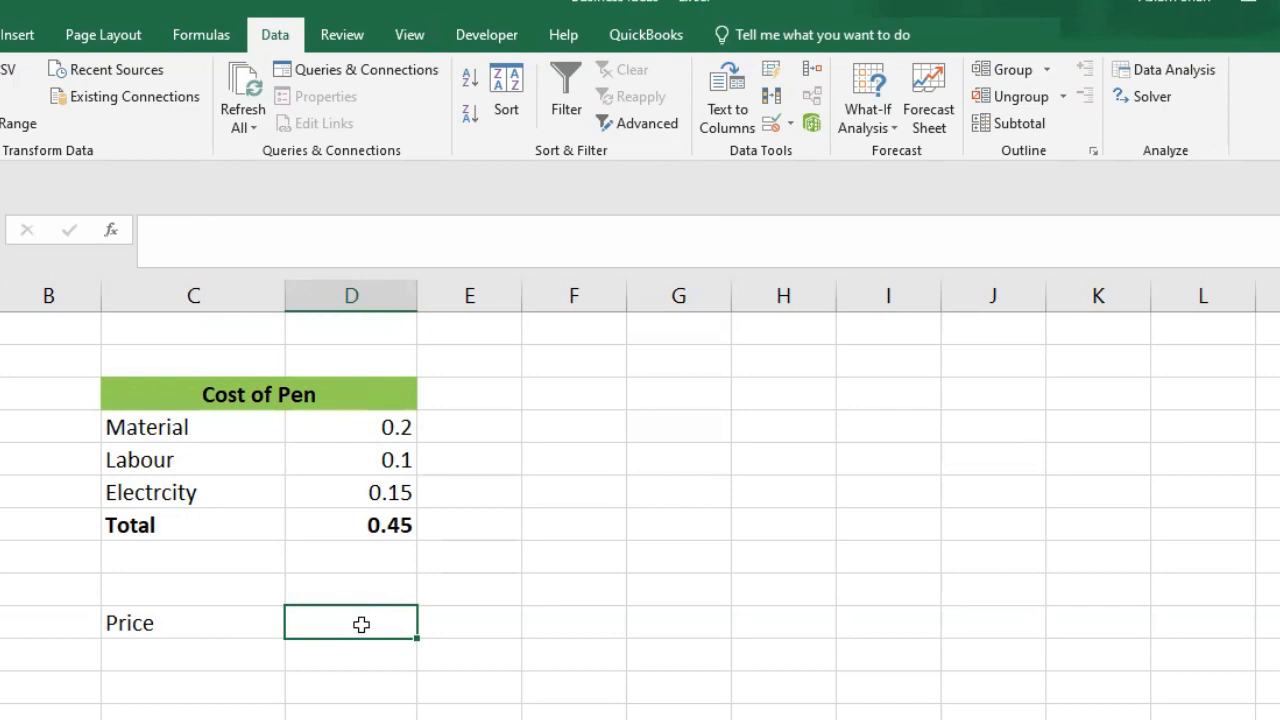
{"action": "type", "text": "?"}
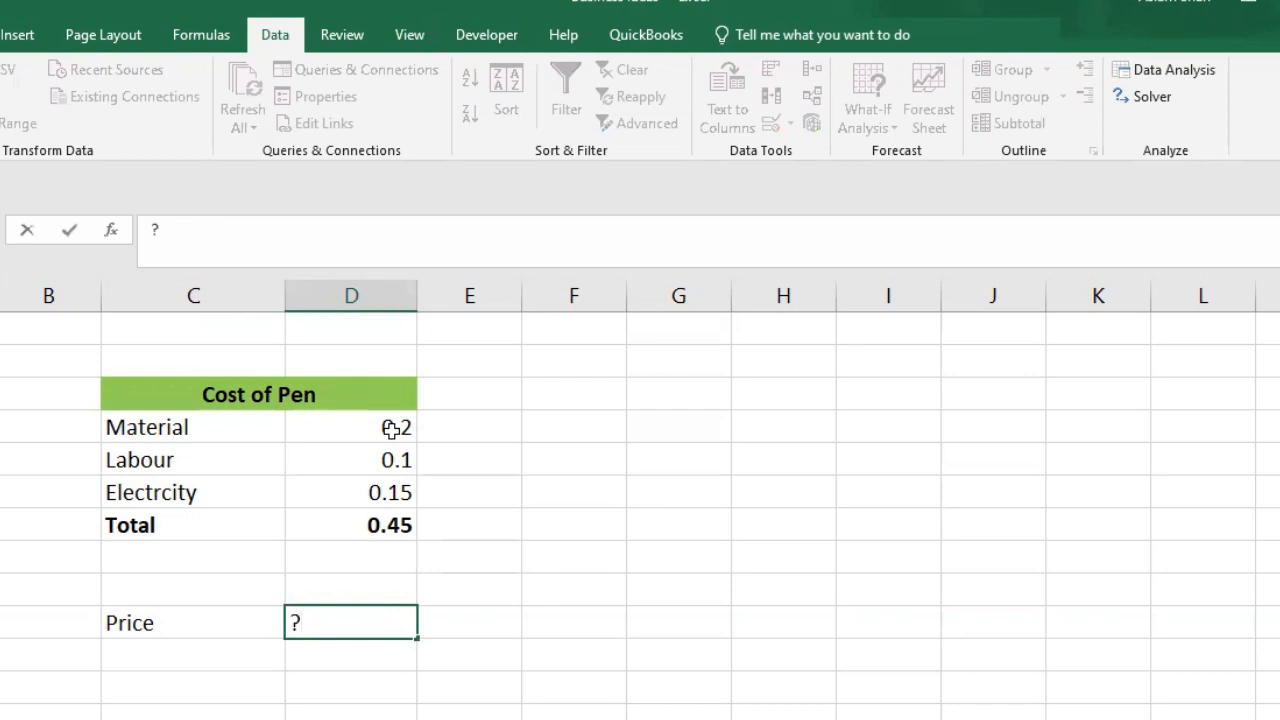
{"action": "left_click_drag", "start_coordinate": [391, 428], "coordinate": [399, 489]}
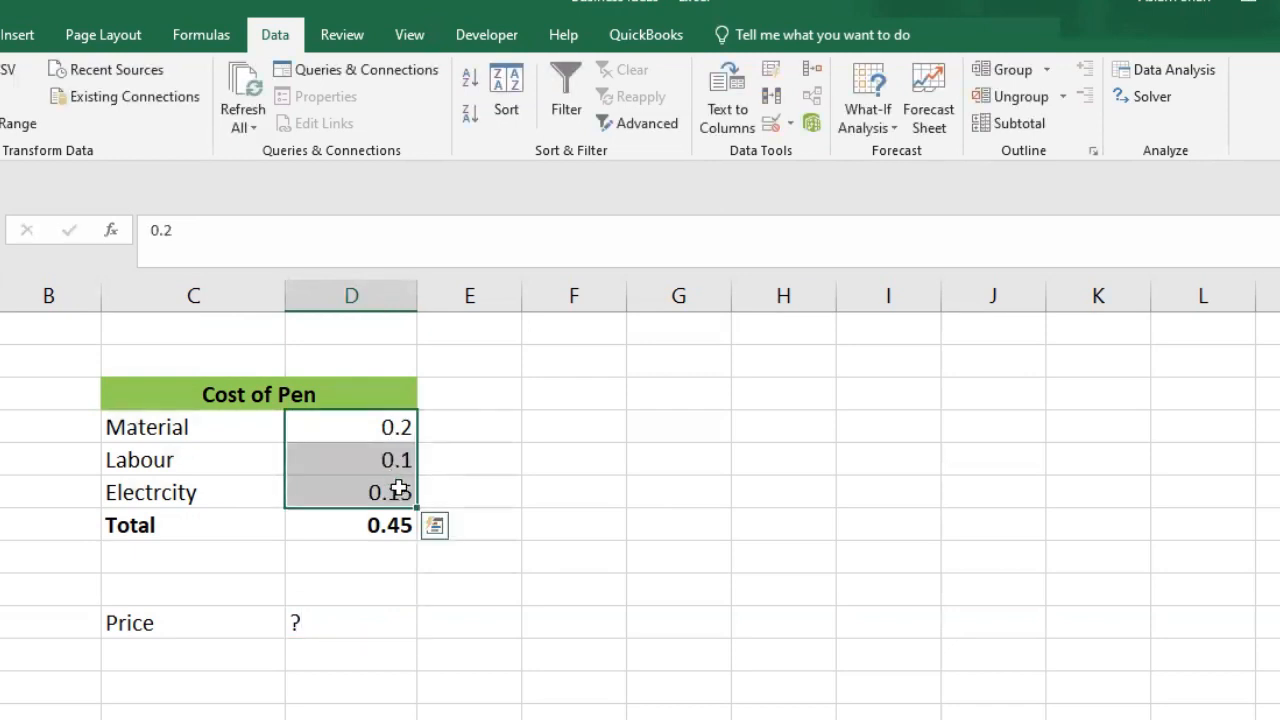
{"action": "left_click", "coordinate": [372, 626]}
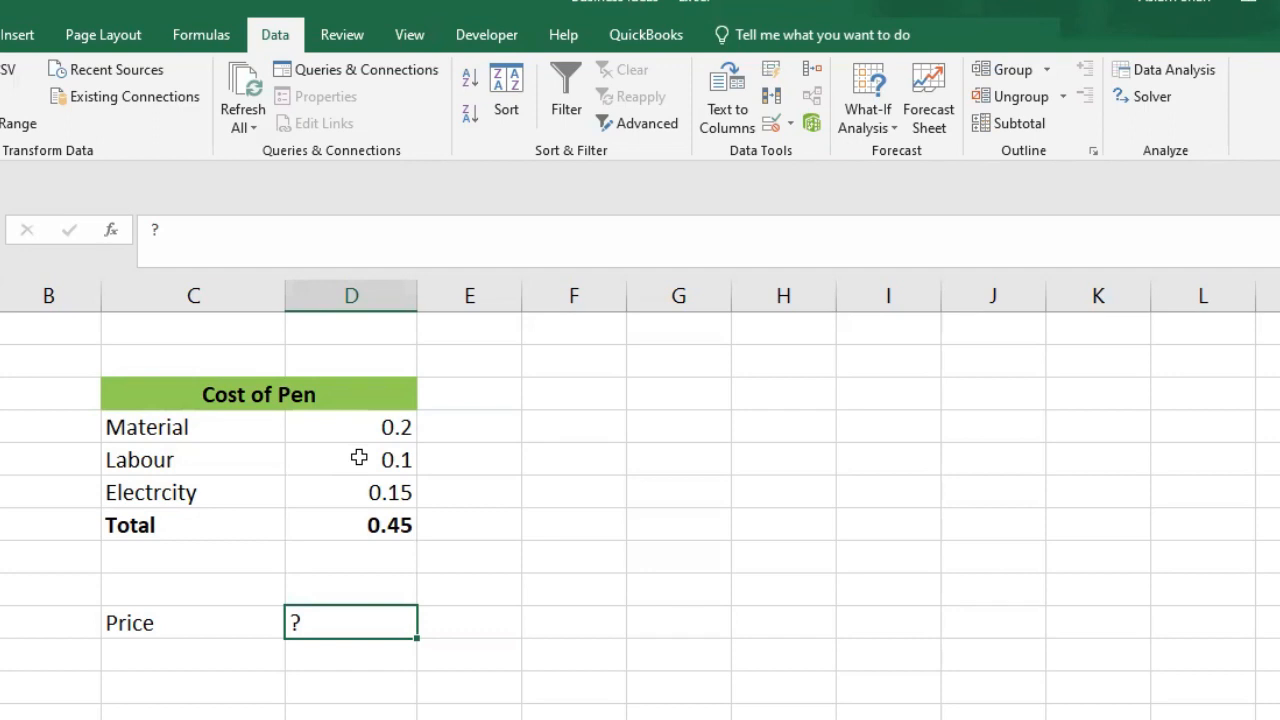
{"action": "left_click", "coordinate": [389, 455]}
{"action": "left_click", "coordinate": [347, 425]}
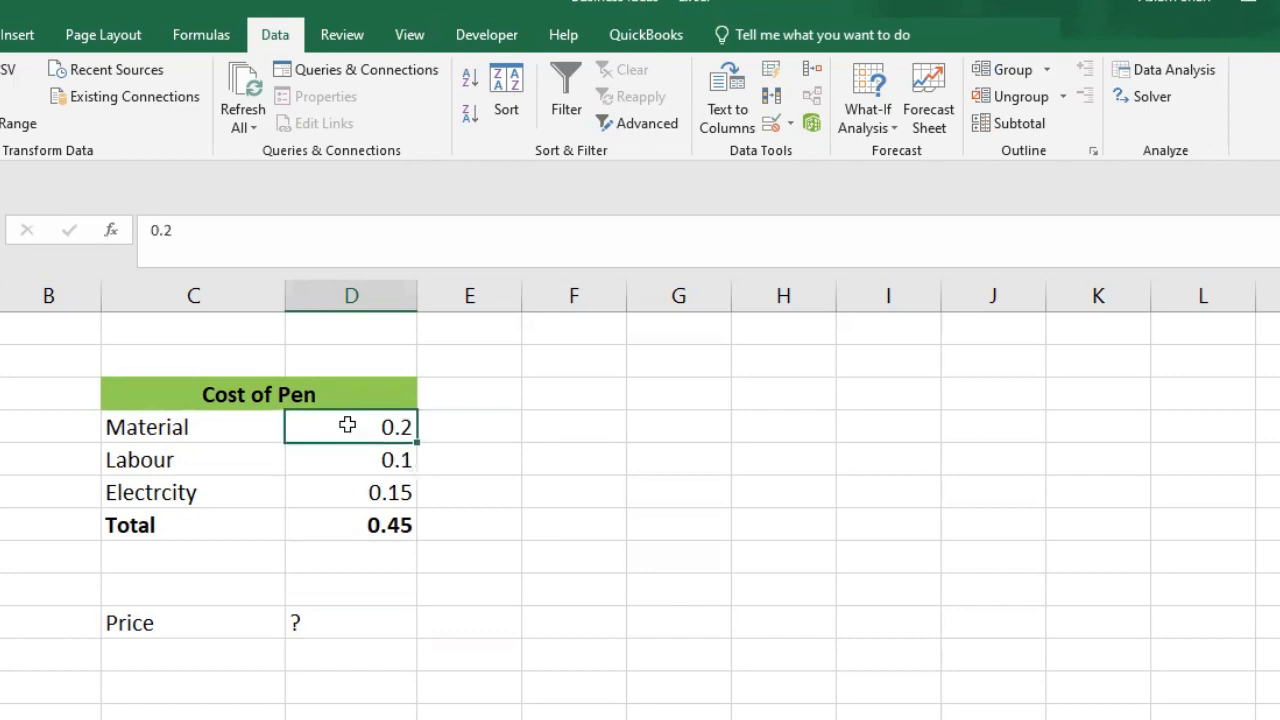
{"action": "left_click_drag", "start_coordinate": [347, 425], "coordinate": [363, 492]}
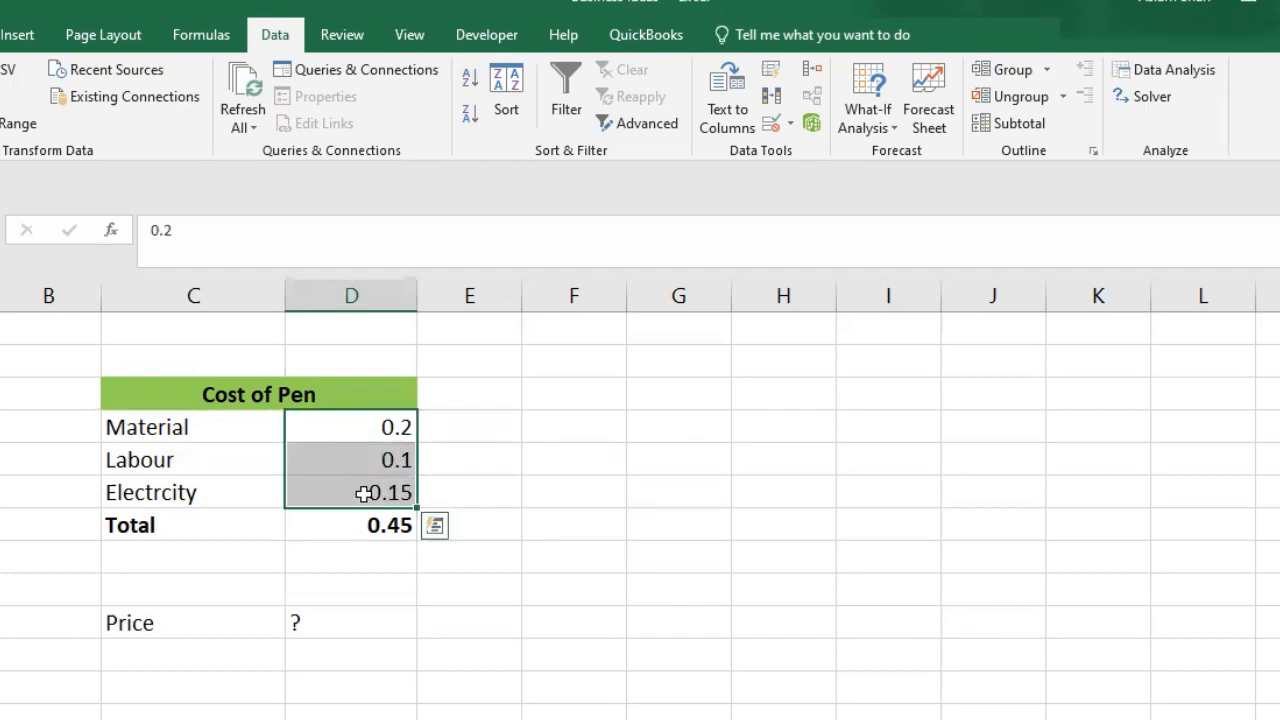
{"action": "left_click_drag", "start_coordinate": [380, 424], "coordinate": [378, 491]}
- Add a what-if scenario named "Lowest Cost" with the material, labour and electricity costs (D4:D6) as its changing cells
{"action": "left_click_drag", "start_coordinate": [388, 423], "coordinate": [388, 497]}
{"action": "scroll", "coordinate": [257, 30], "scroll_direction": "up", "scroll_amount": 4}
{"action": "left_click", "coordinate": [285, 36]}
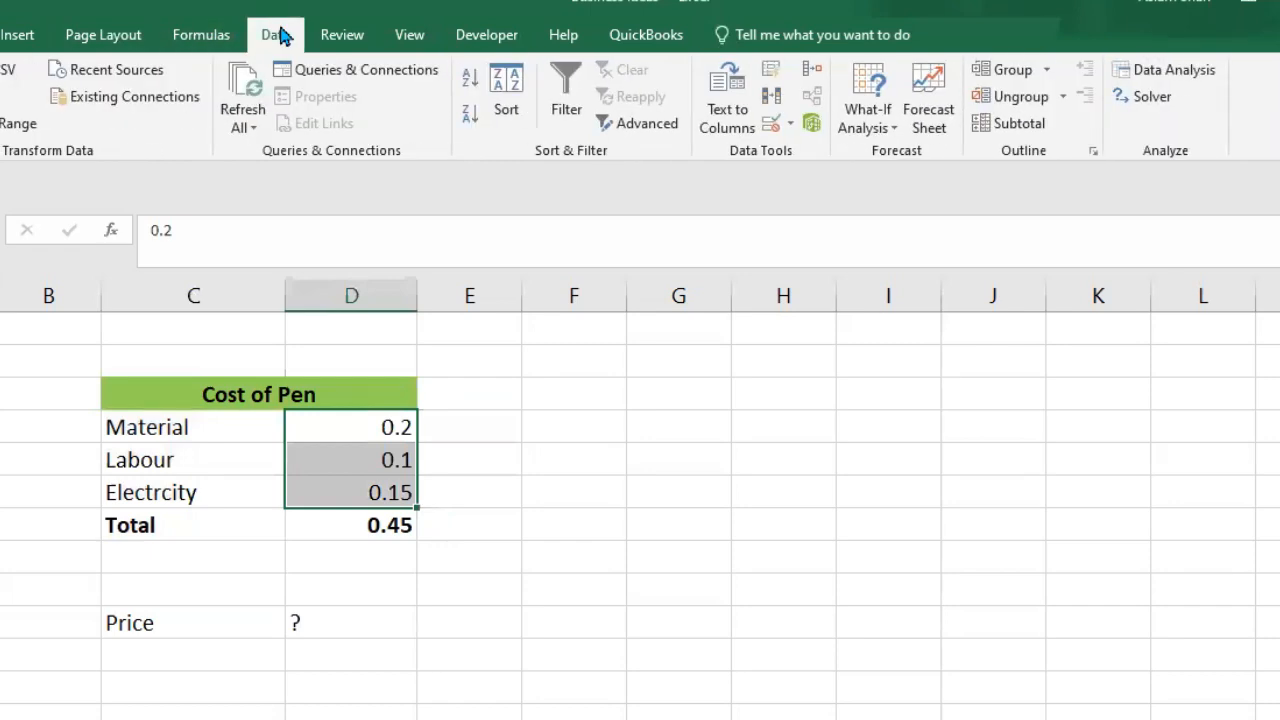
{"action": "left_click", "coordinate": [896, 136]}
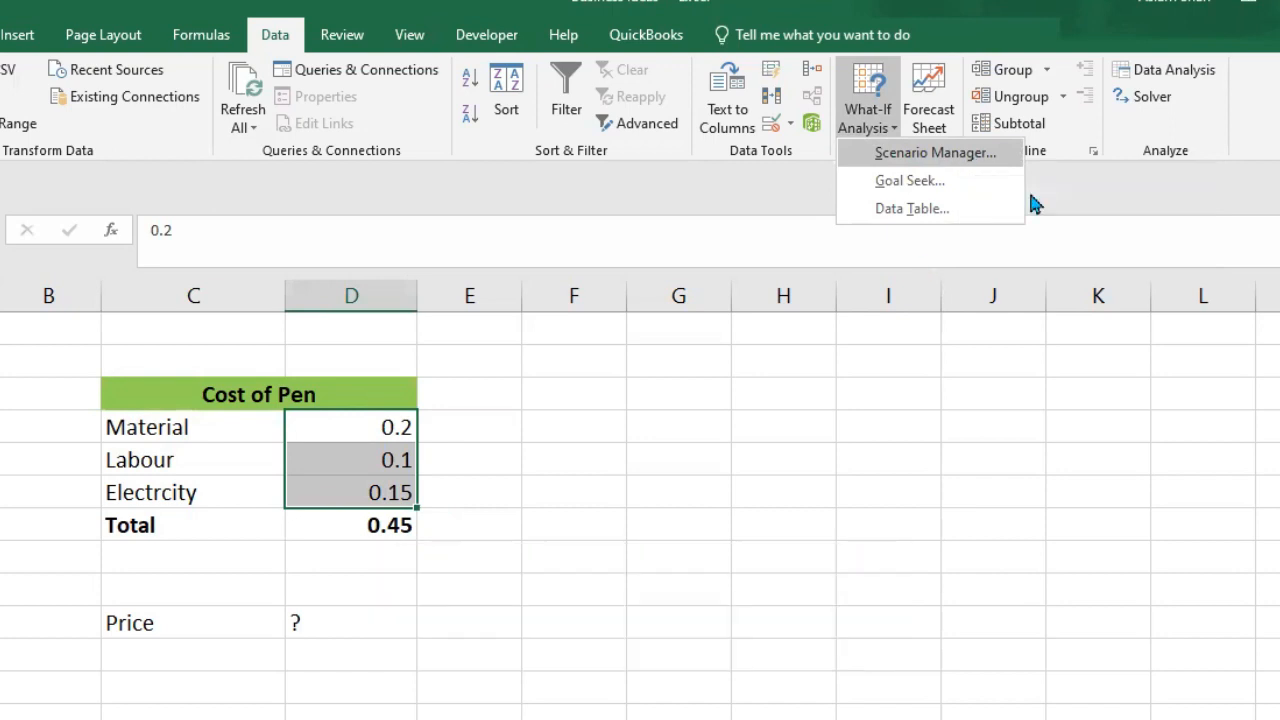
{"action": "key", "text": "Return"}
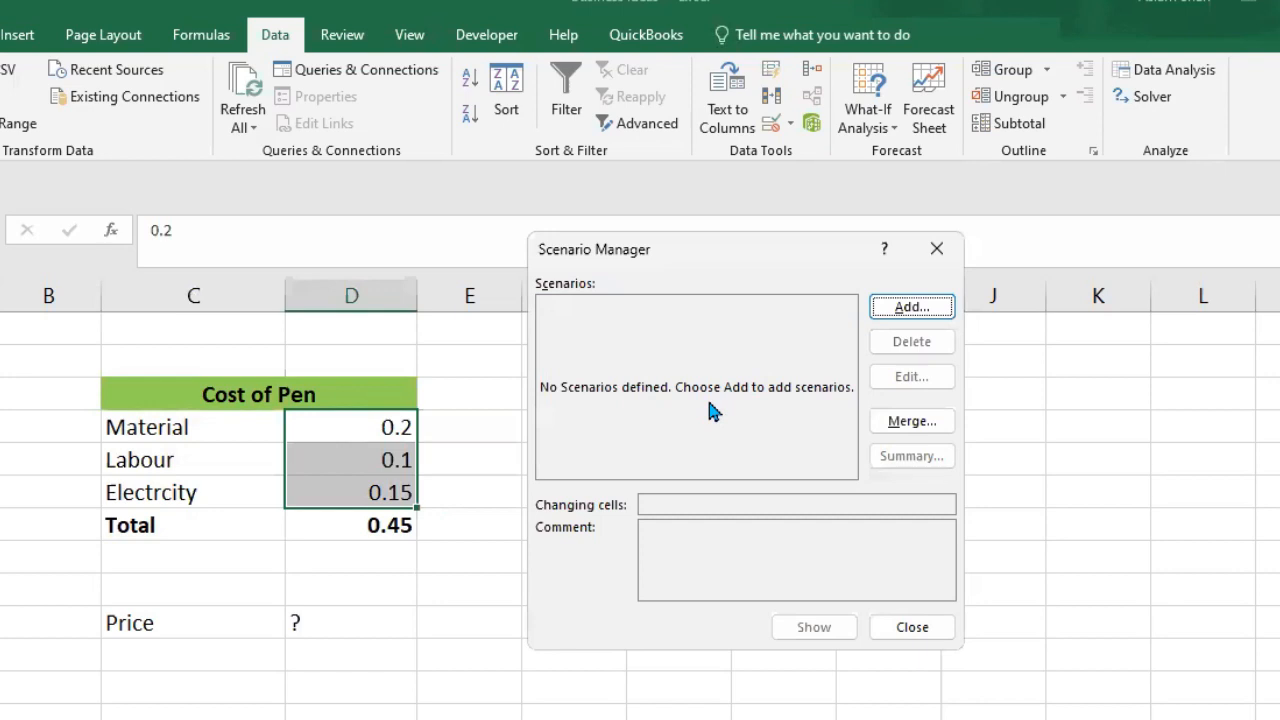
{"action": "left_click", "coordinate": [913, 310]}
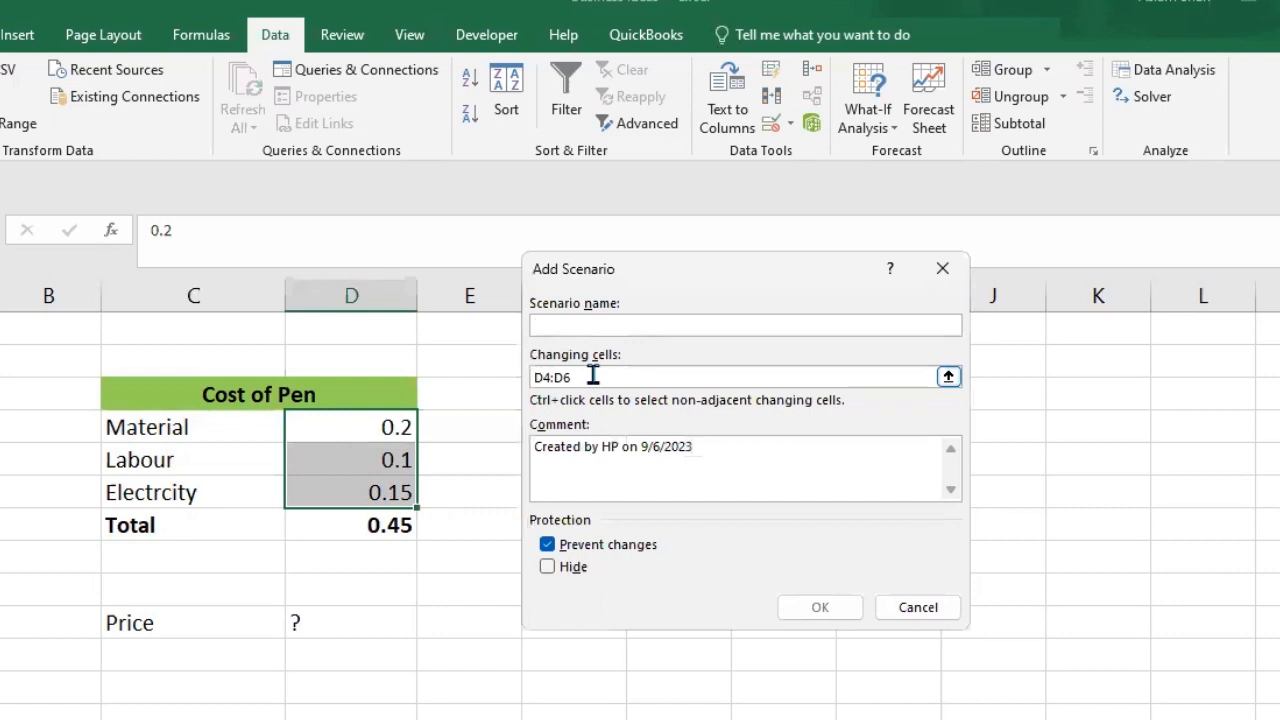
{"action": "type", "text": "Lowest"}
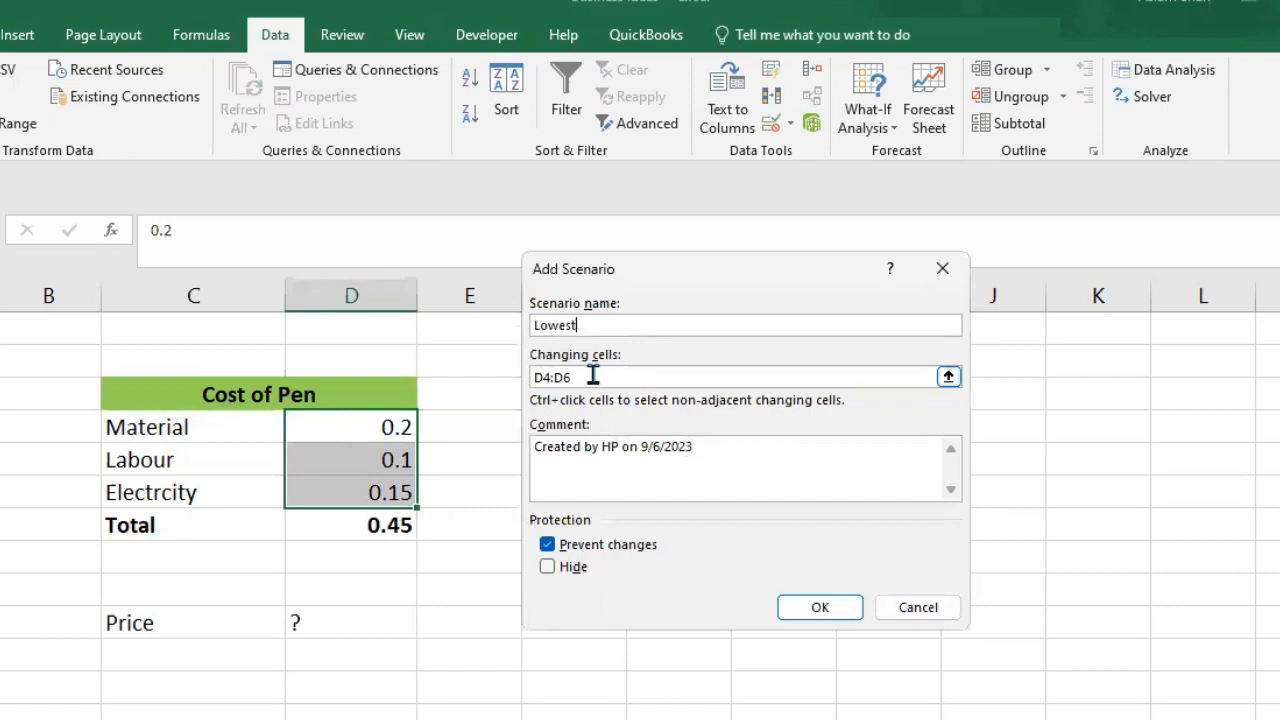
{"action": "type", "text": " Cost"}
{"action": "left_click", "coordinate": [826, 610]}
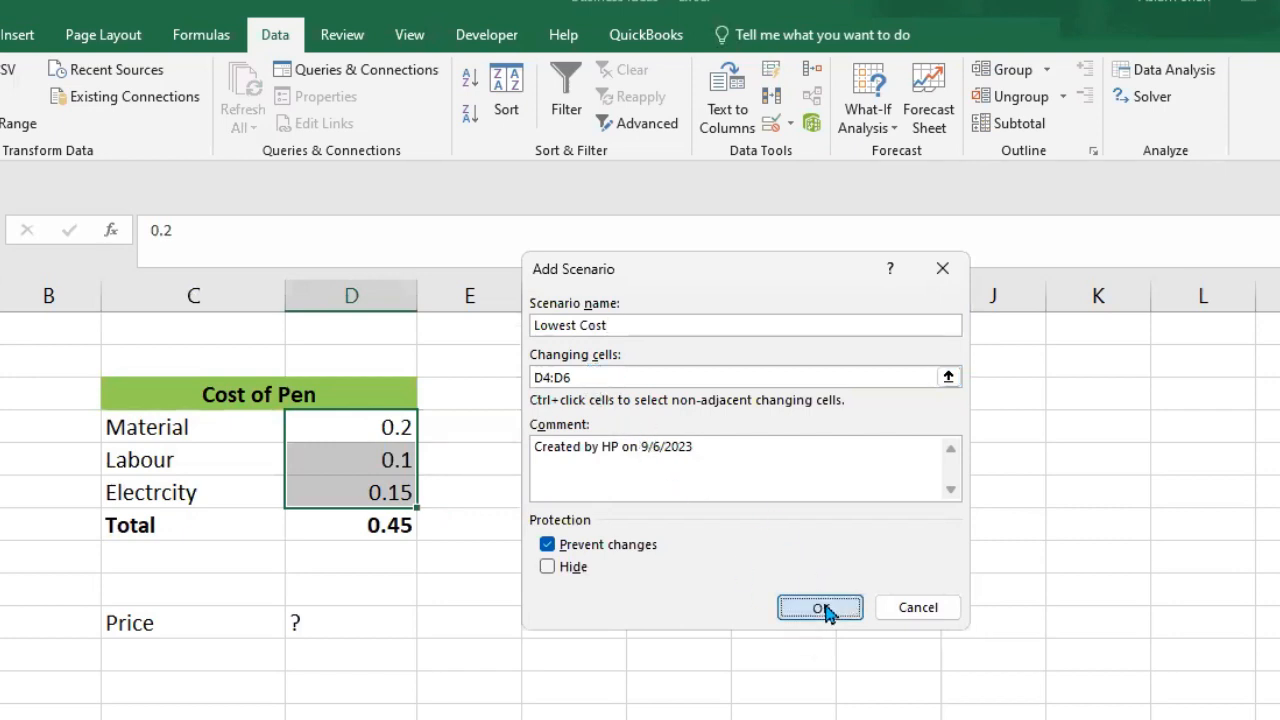
- Set the Lowest Cost scenario values to 0.10 for material, 0.05 for labour and 0.10 for electricity
{"action": "left_click", "coordinate": [744, 421]}
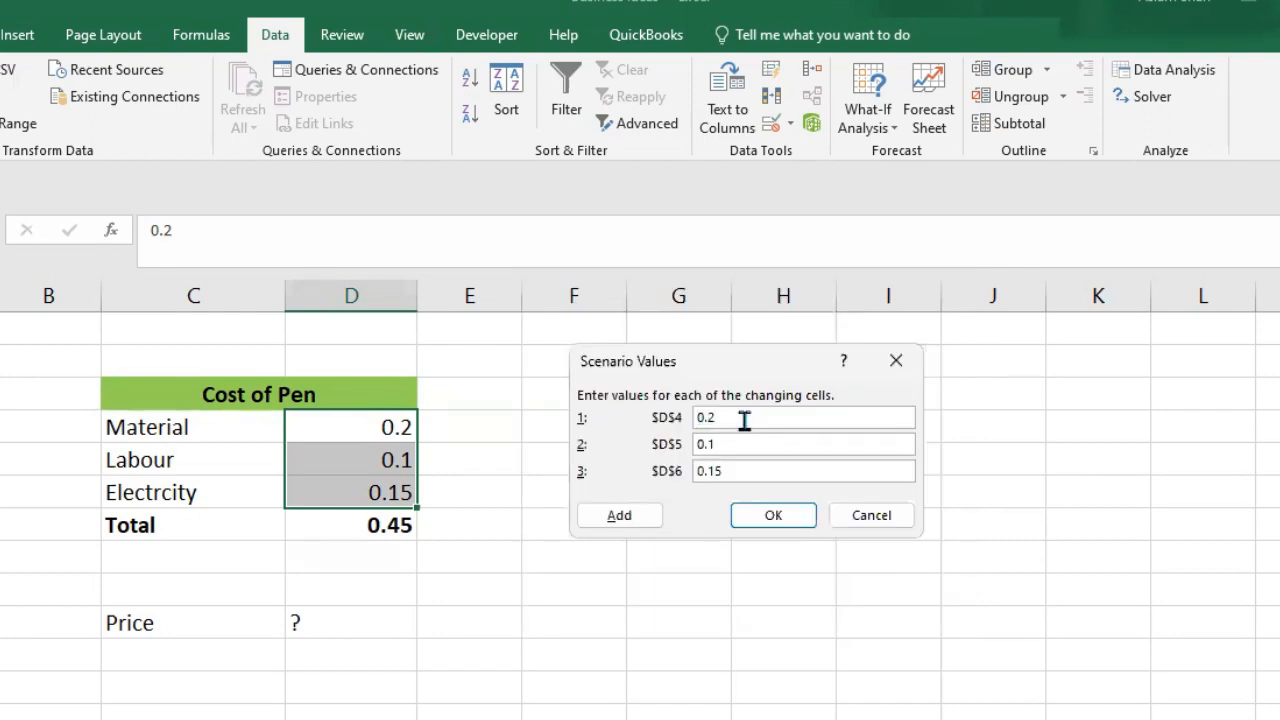
{"action": "key", "text": "BackSpace"}
{"action": "type", "text": "10"}
{"action": "key", "text": "BackSpace"}
{"action": "type", "text": "0.1"}
{"action": "type", "text": "5"}
{"action": "left_click", "coordinate": [761, 473]}
{"action": "key", "text": "BackSpace"}
{"action": "type", "text": "0"}
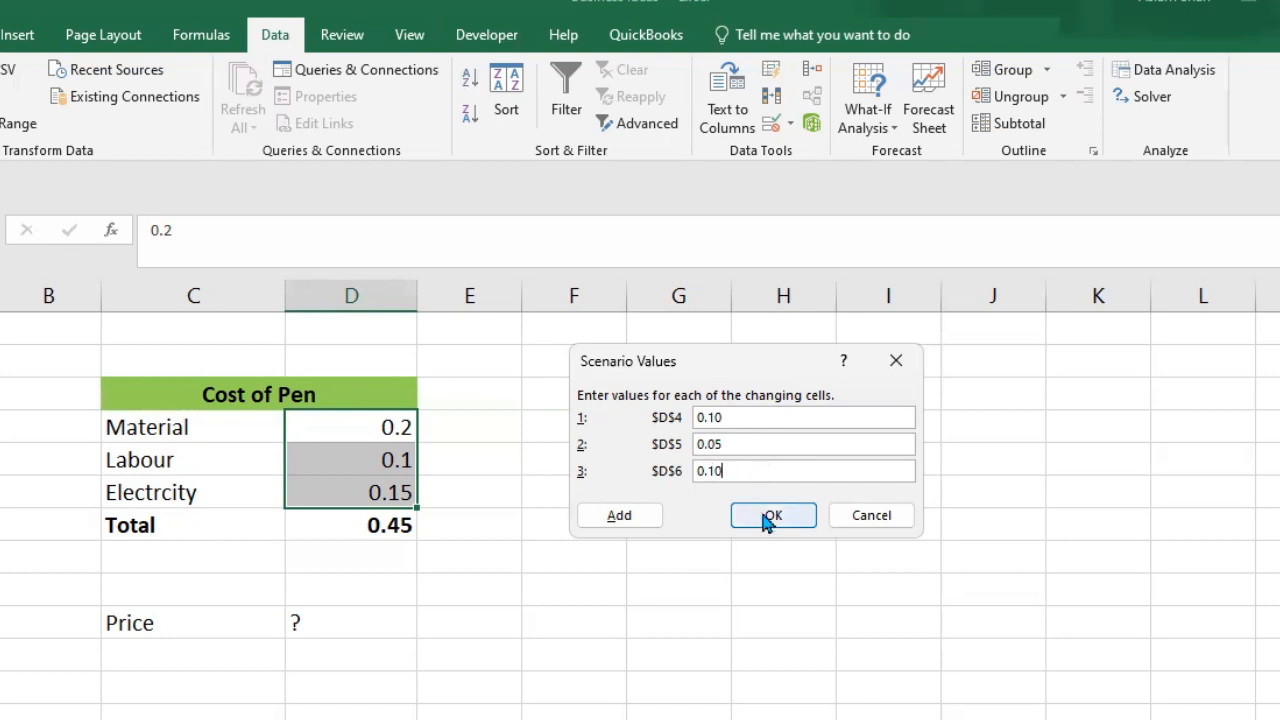
{"action": "left_click", "coordinate": [767, 519]}
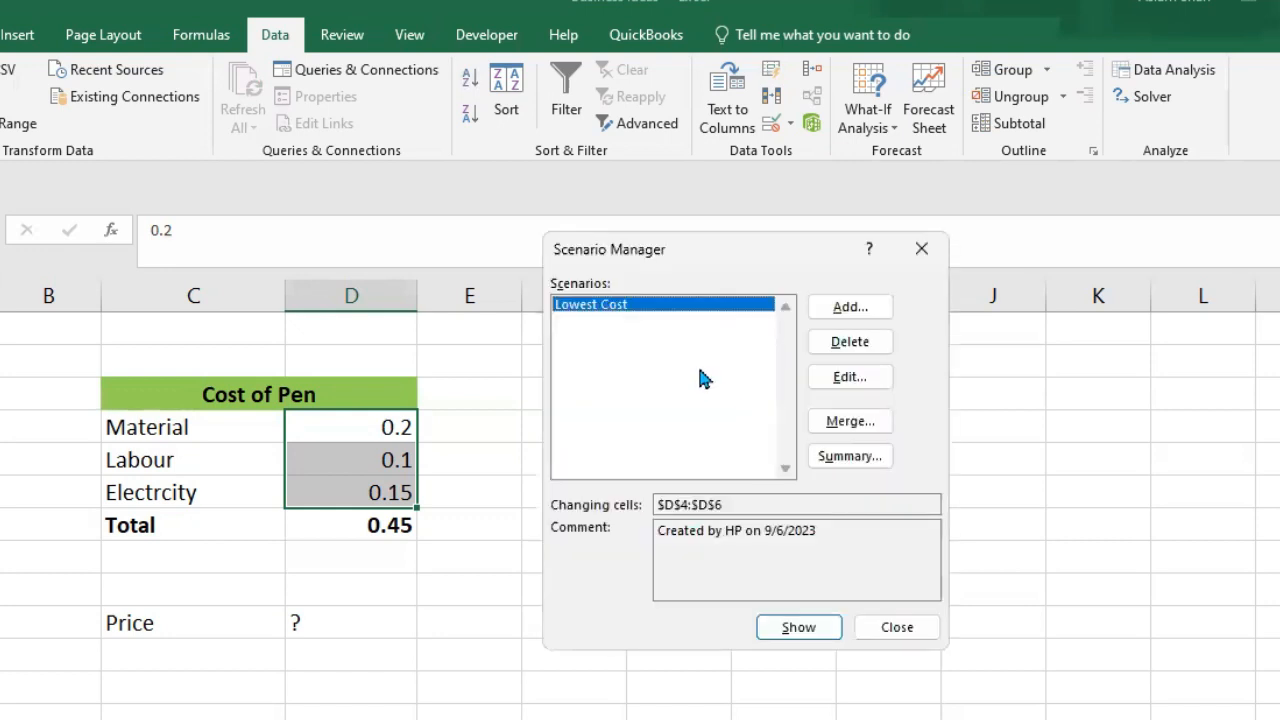
- Add a second scenario named "Largest Cost" that uses the same changing cells D4:D6
{"action": "left_click", "coordinate": [845, 306]}
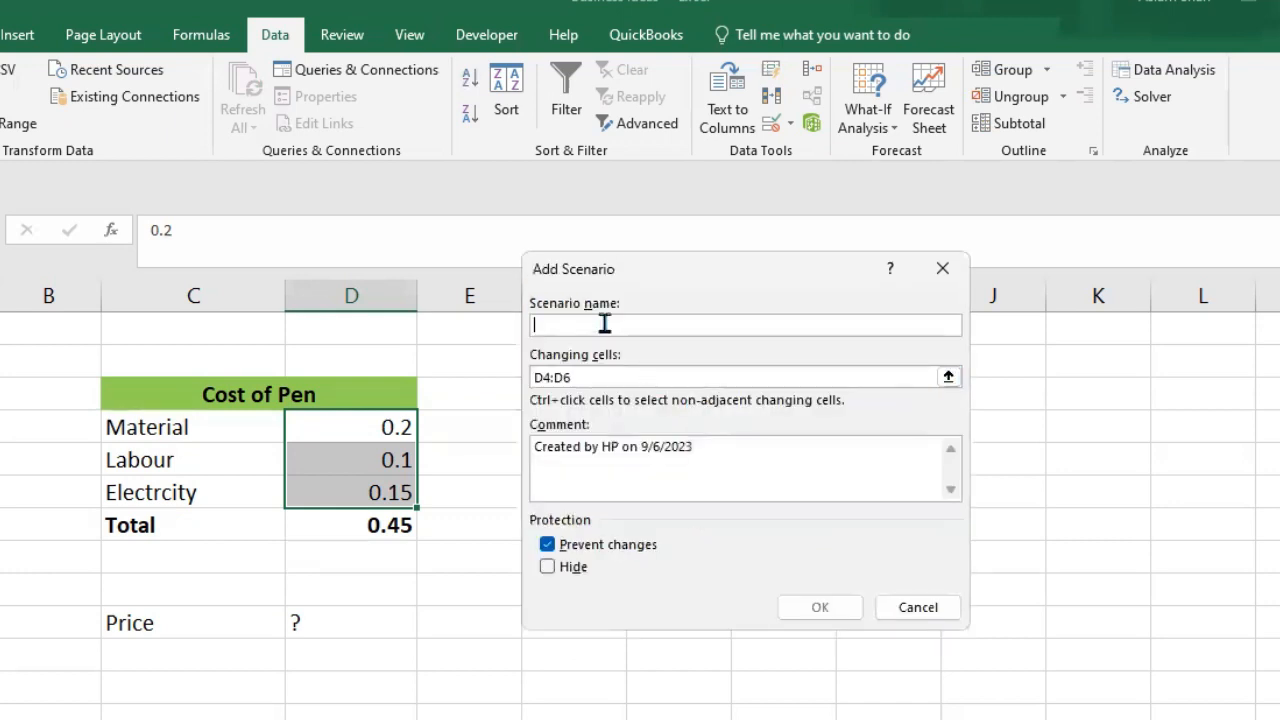
{"action": "type", "text": "Lar"}
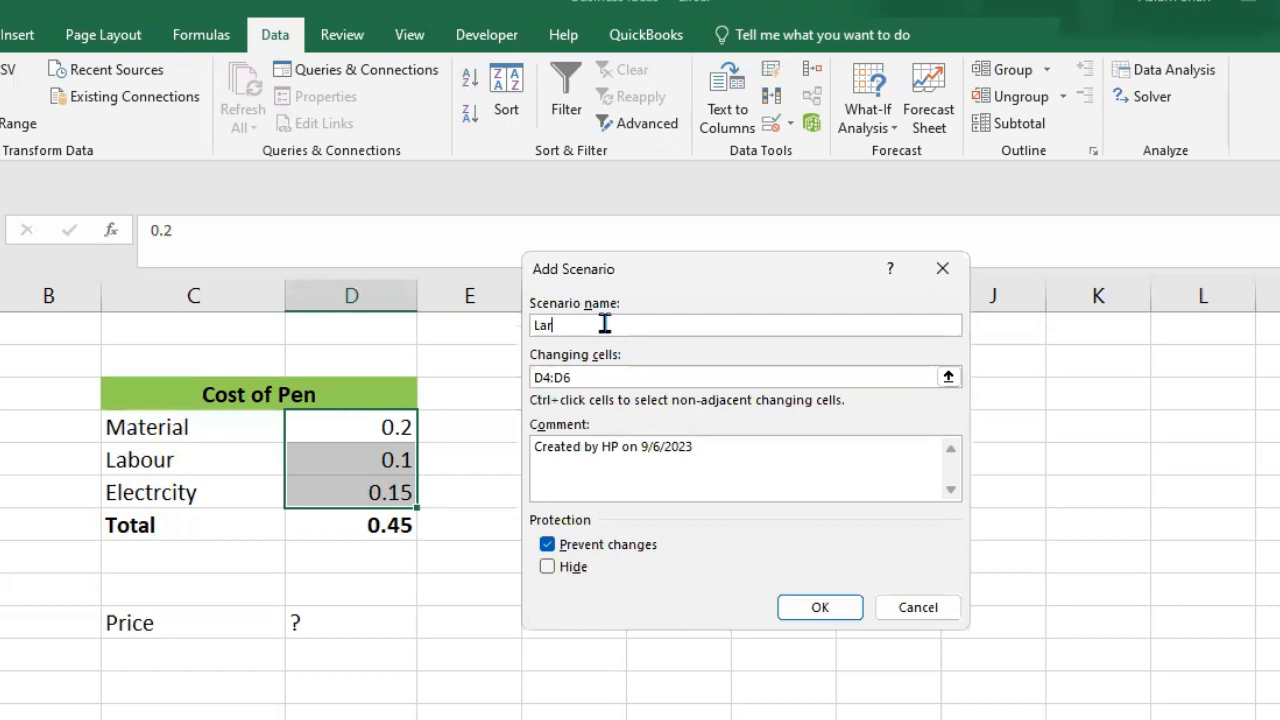
{"action": "type", "text": "gest"}
{"action": "type", "text": "ost"}
{"action": "left_click", "coordinate": [817, 612]}
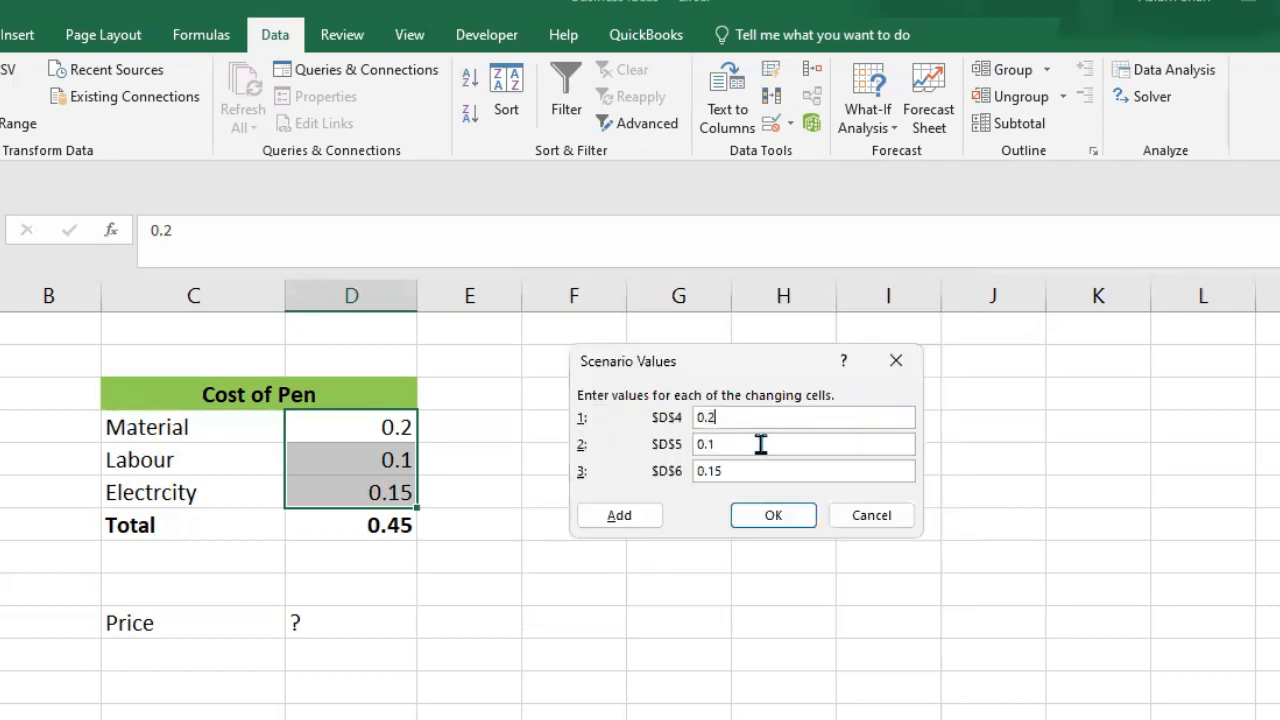
- Set the Largest Cost scenario values to 0.25 for material, 0.15 for labour and 0.25 for electricity
{"action": "type", "text": "5"}
{"action": "left_click", "coordinate": [760, 444]}
{"action": "type", "text": "5"}
{"action": "left_click", "coordinate": [777, 470]}
{"action": "key", "text": "BackSpace"}
{"action": "key", "text": "BackSpace"}
{"action": "type", "text": "25"}
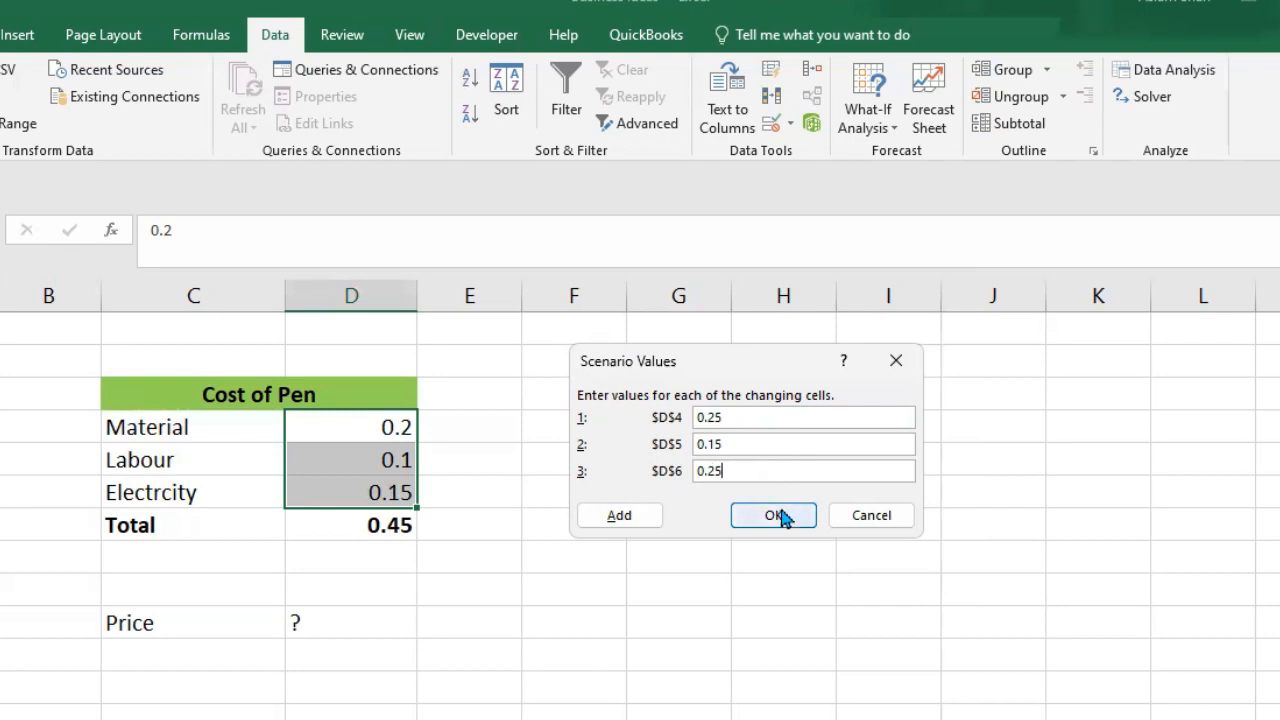
{"action": "left_click", "coordinate": [781, 513]}
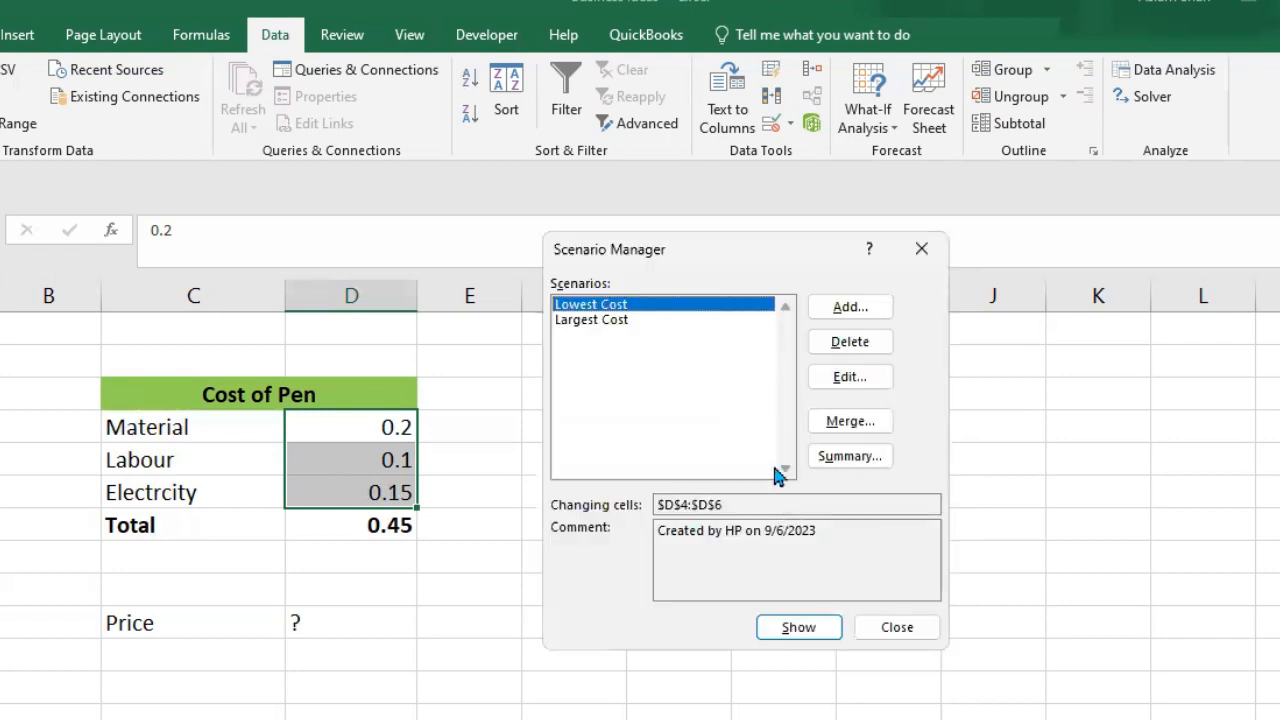
- Generate a scenario summary report of the saved scenarios with the total cost cell D7 as the result cell
{"action": "left_click", "coordinate": [632, 320]}
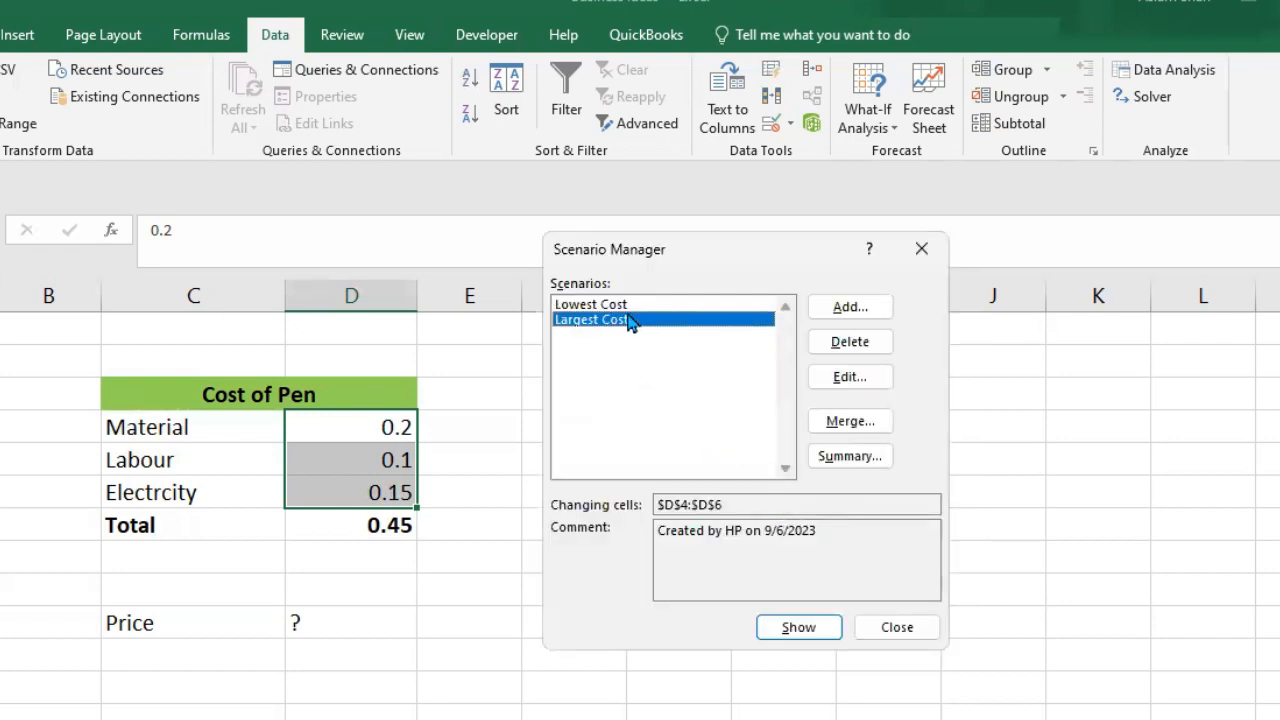
{"action": "left_click", "coordinate": [632, 306]}
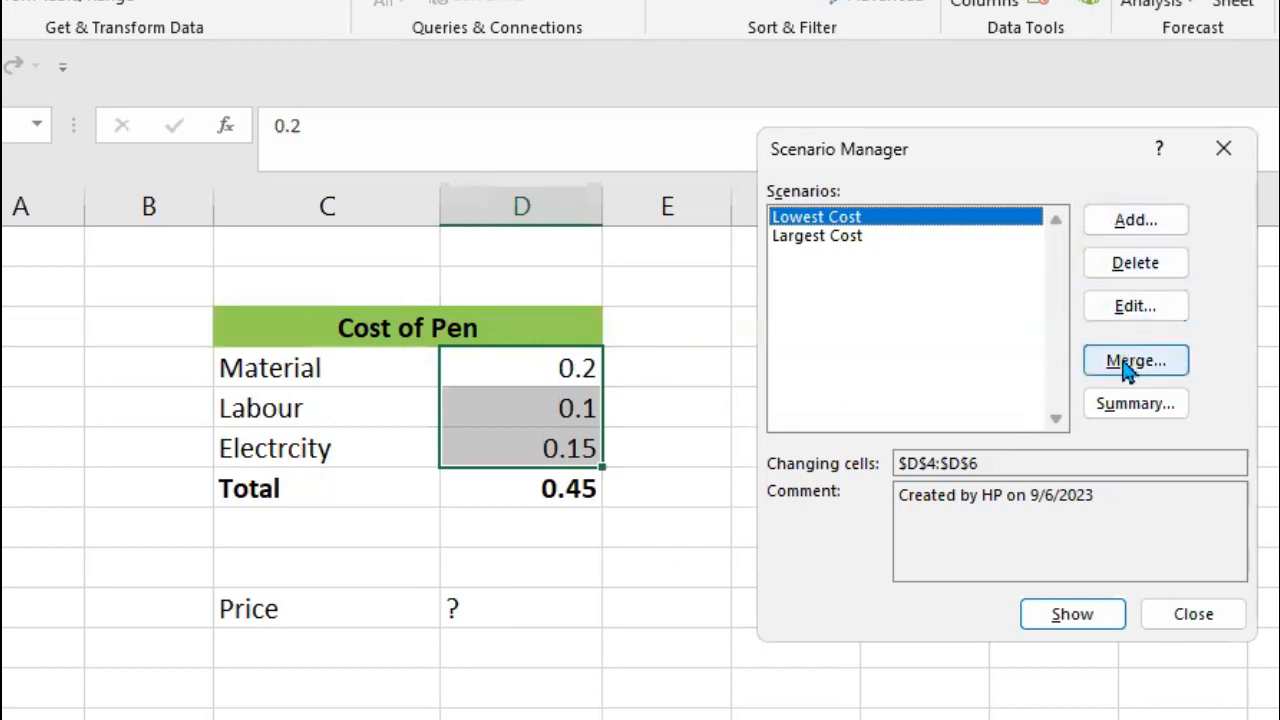
{"action": "left_click", "coordinate": [1128, 405]}
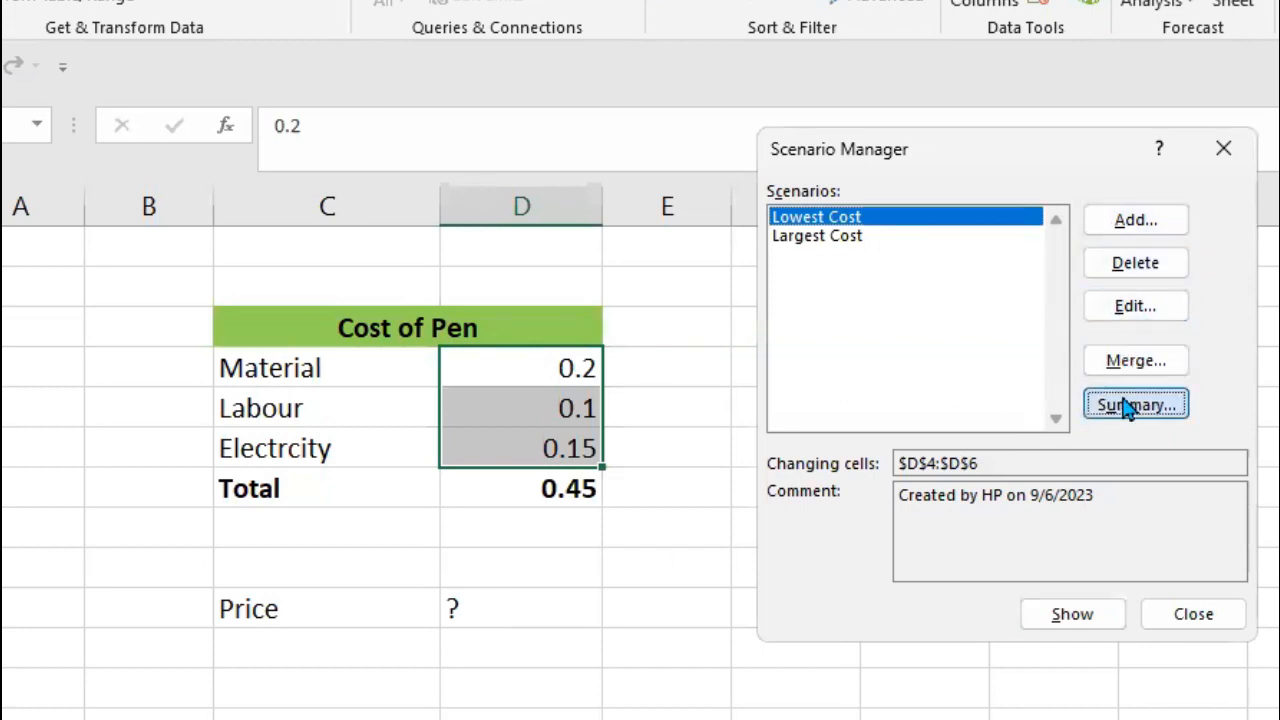
{"action": "left_click_drag", "start_coordinate": [925, 170], "coordinate": [1140, 164]}
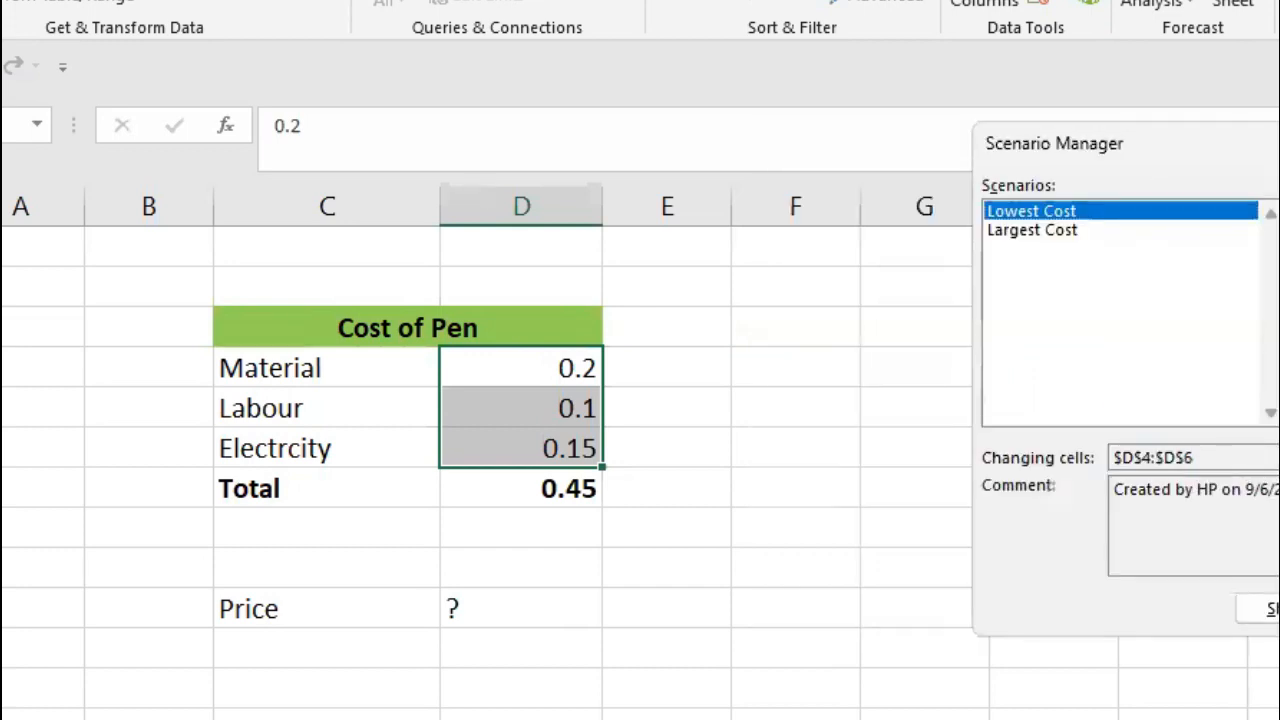
{"action": "left_click", "coordinate": [1272, 610]}
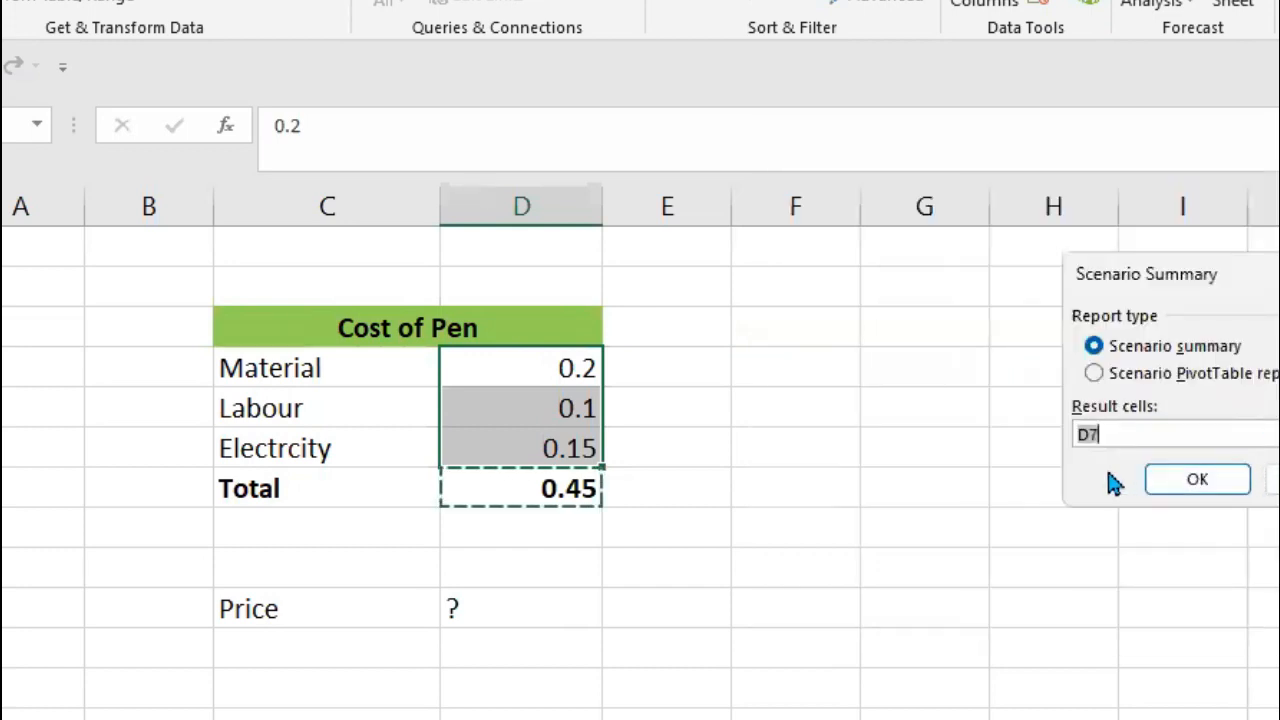
{"action": "left_click", "coordinate": [1117, 443]}
{"action": "left_click", "coordinate": [1199, 480]}
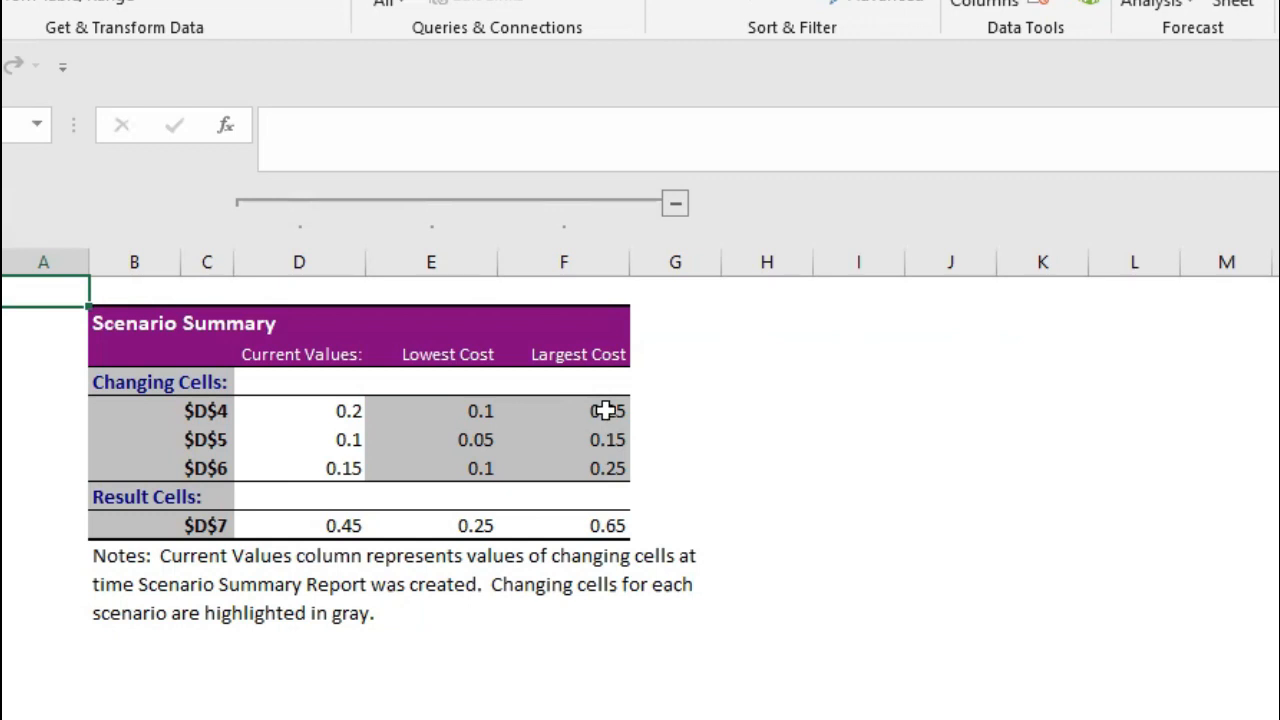
- Examine the total cost results in the scenario summary report against the original Cost of Pen sheet
{"action": "left_click", "coordinate": [612, 526]}
{"action": "scroll", "coordinate": [691, 516], "scroll_direction": "down", "scroll_amount": 1}
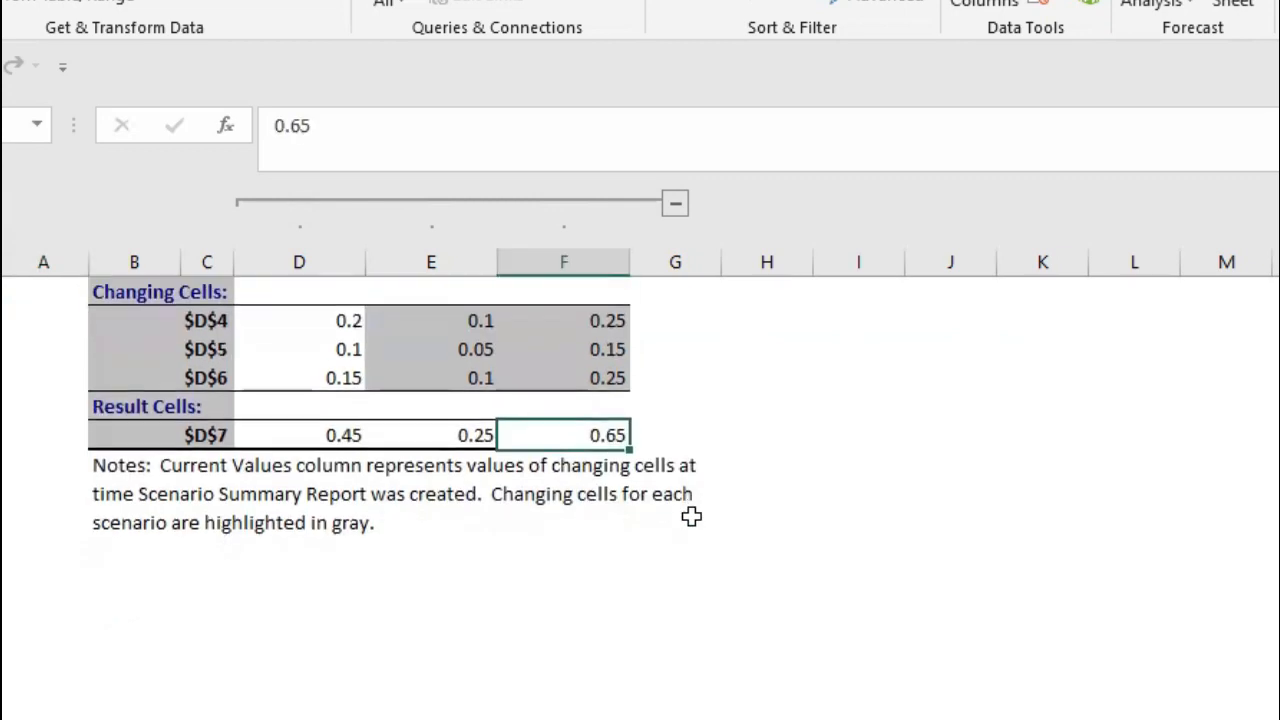
{"action": "scroll", "coordinate": [691, 516], "scroll_direction": "up", "scroll_amount": 1}
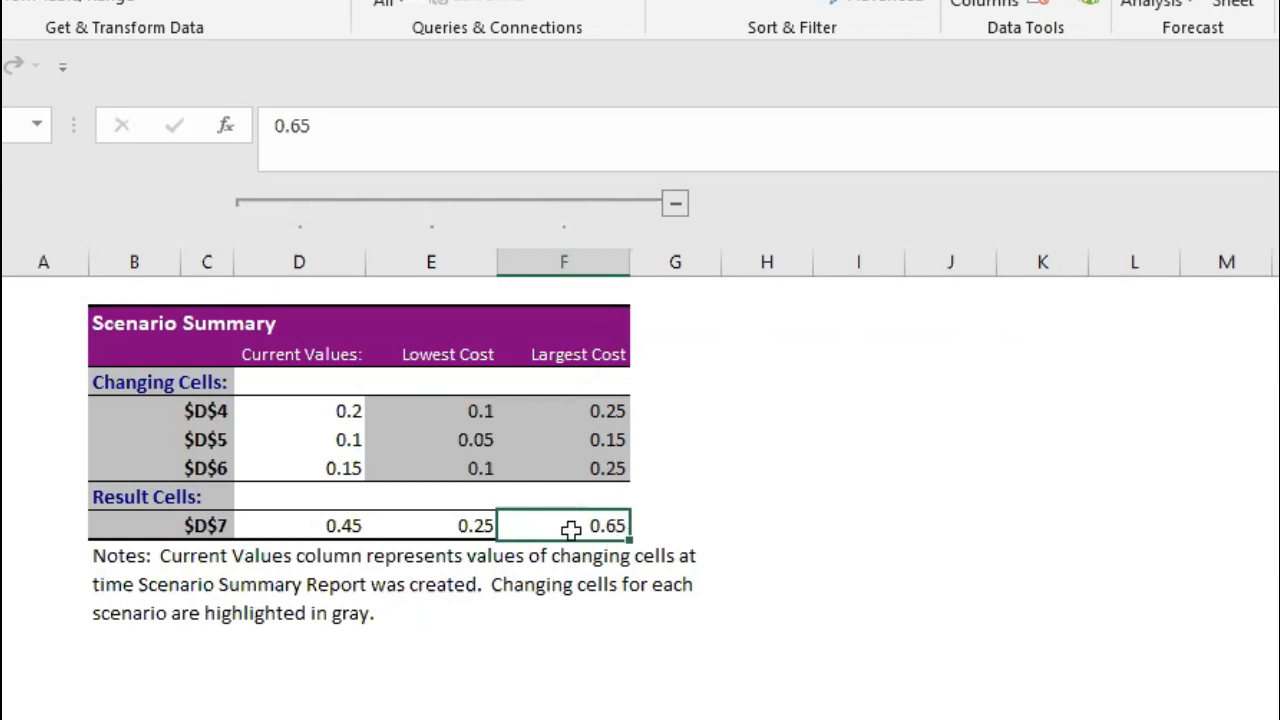
{"action": "key", "text": "ctrl+Page_Up"}
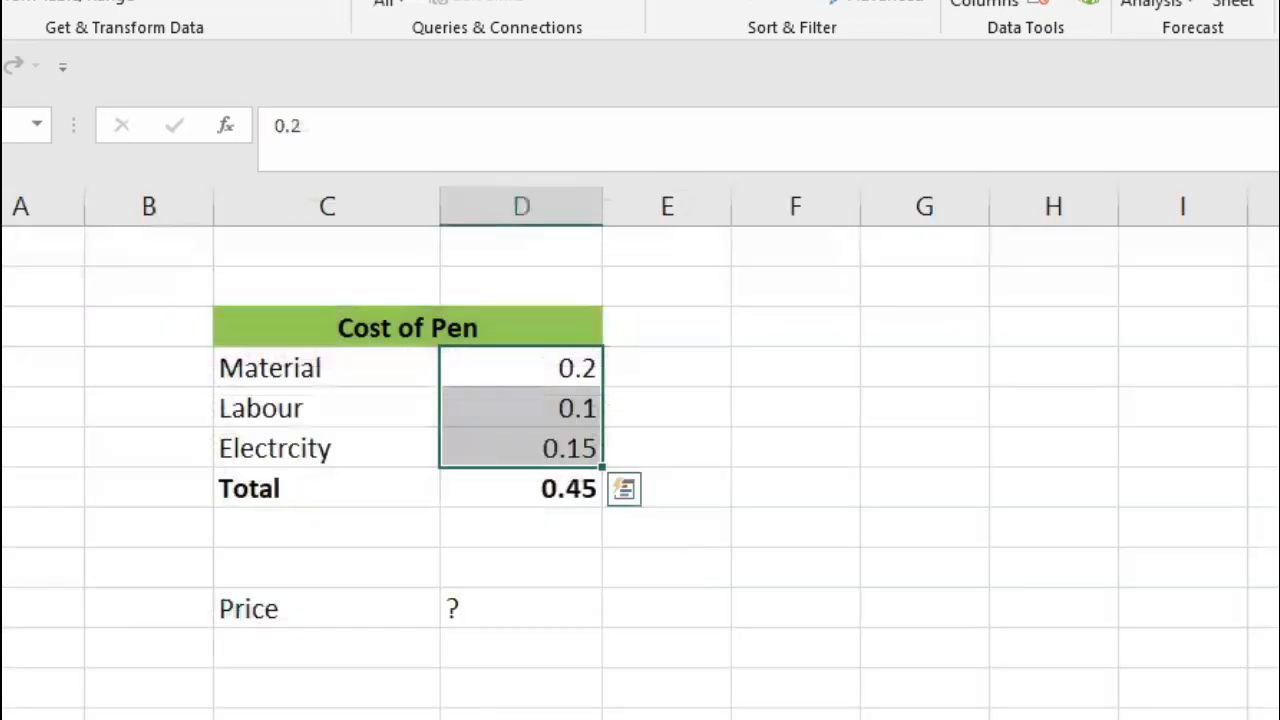
{"action": "key", "text": "ctrl+Page_Down"}
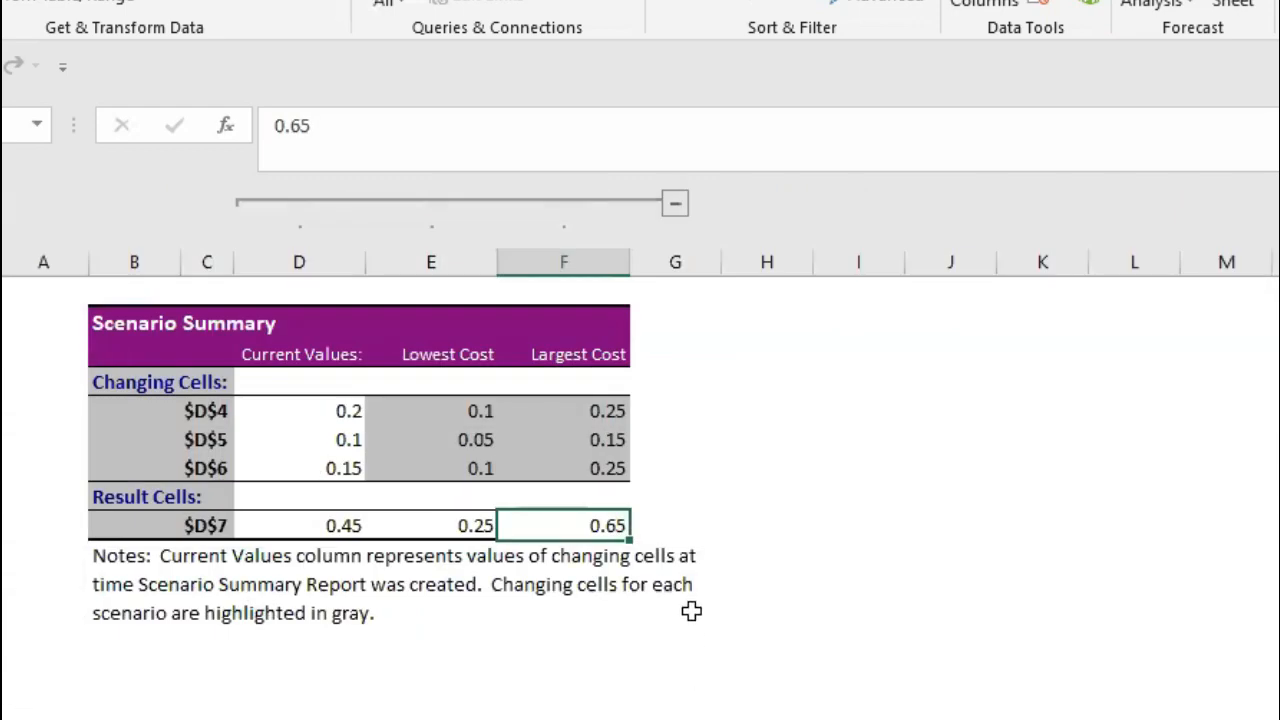